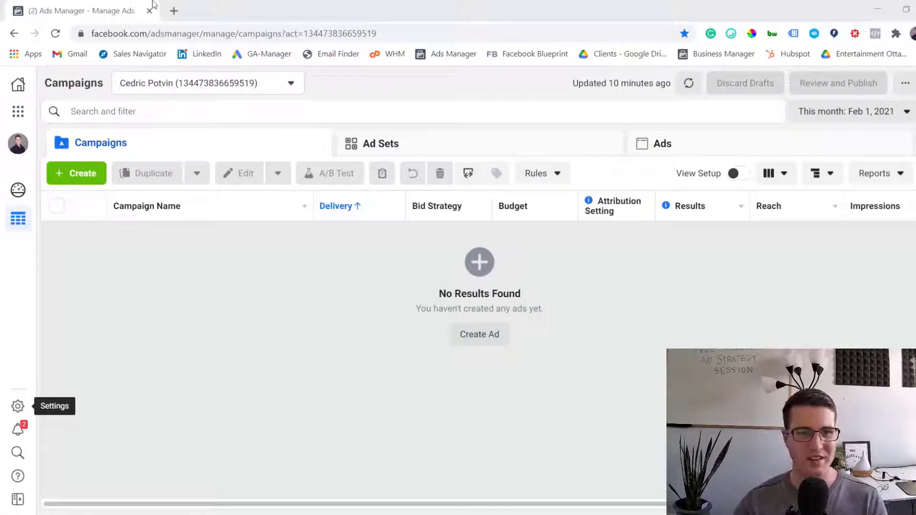
- Load phantombuster.com in a new browser tab
{"action": "left_click", "coordinate": [174, 11]}
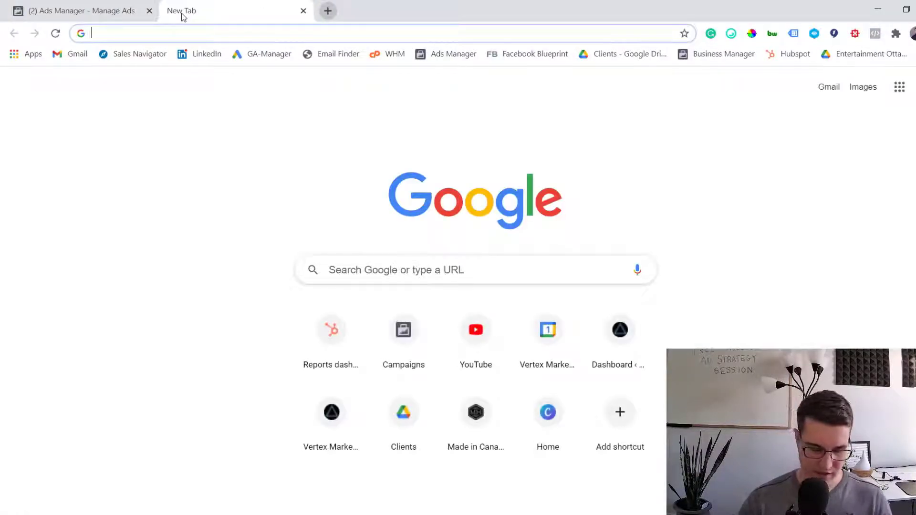
{"action": "type", "text": "phantombuster.com"}
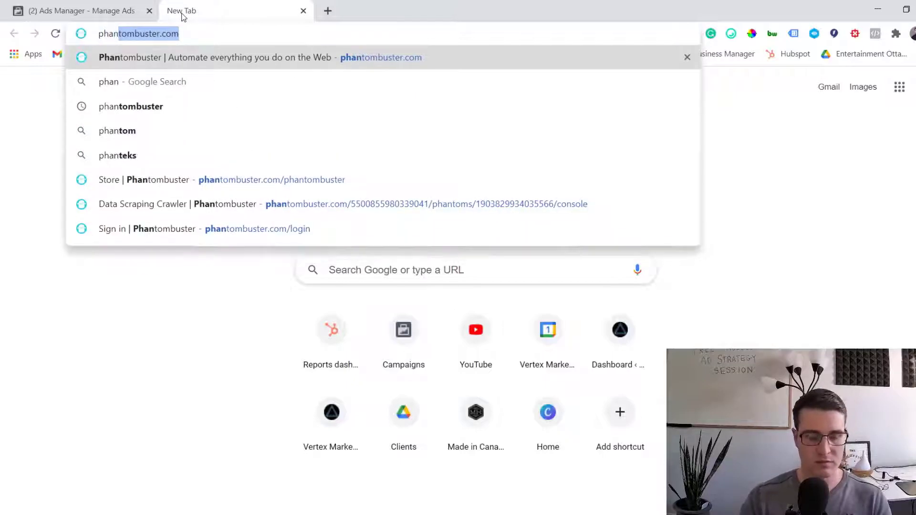
{"action": "key", "text": "Return"}
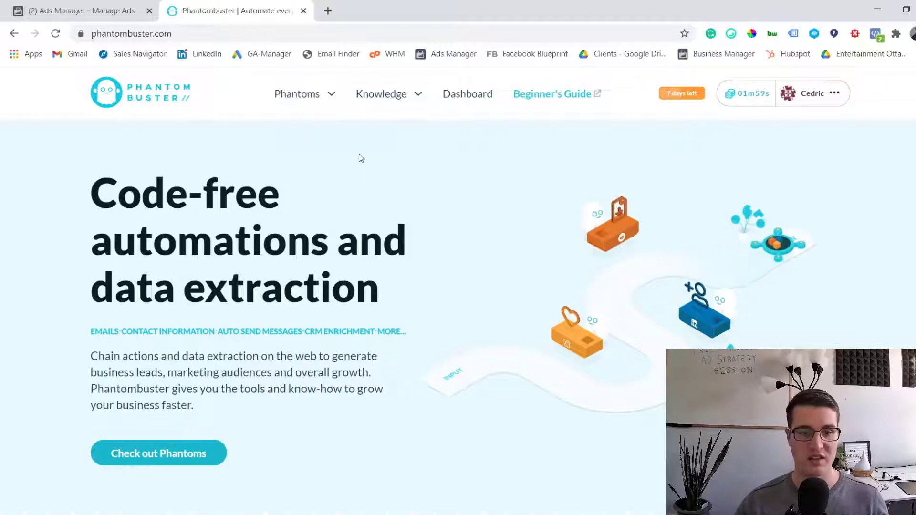
- Browse all phantom categories and filter the store to Facebook phantoms
{"action": "left_click_drag", "start_coordinate": [92, 194], "coordinate": [328, 204]}
{"action": "left_click", "coordinate": [328, 204]}
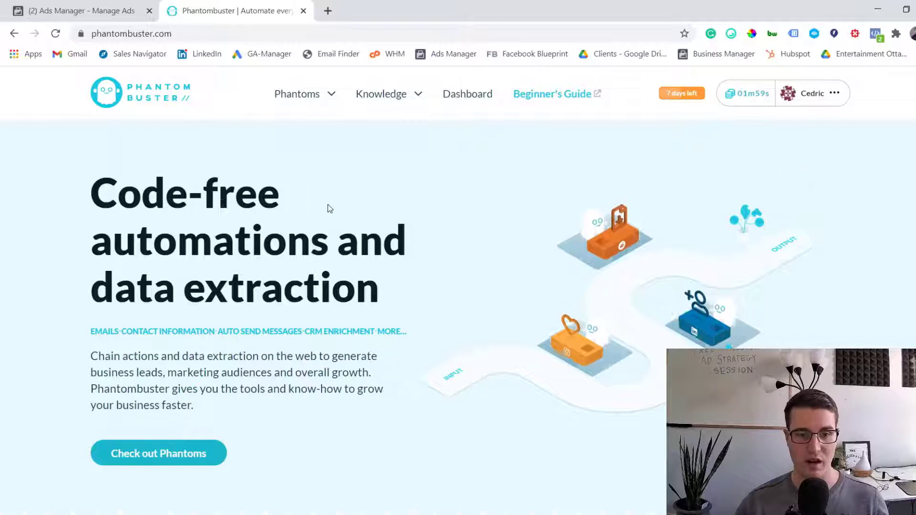
{"action": "mouse_move", "coordinate": [287, 96]}
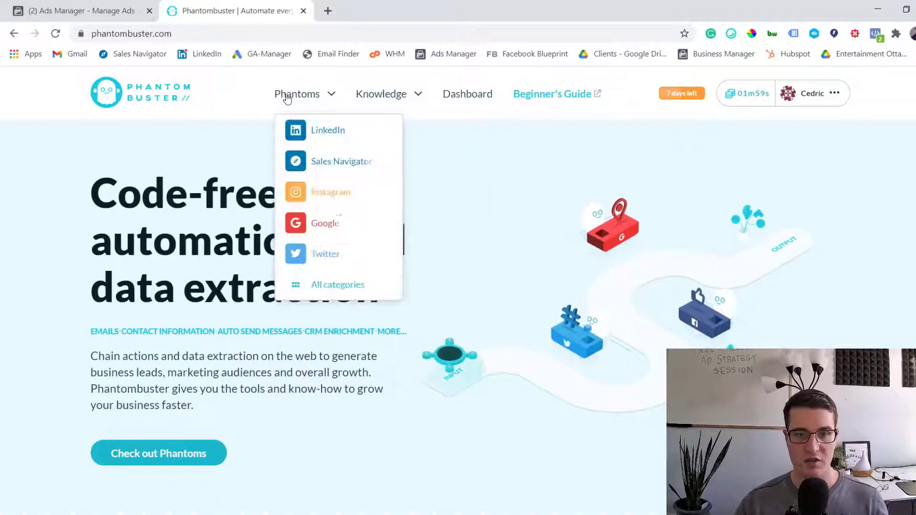
{"action": "left_click", "coordinate": [332, 295]}
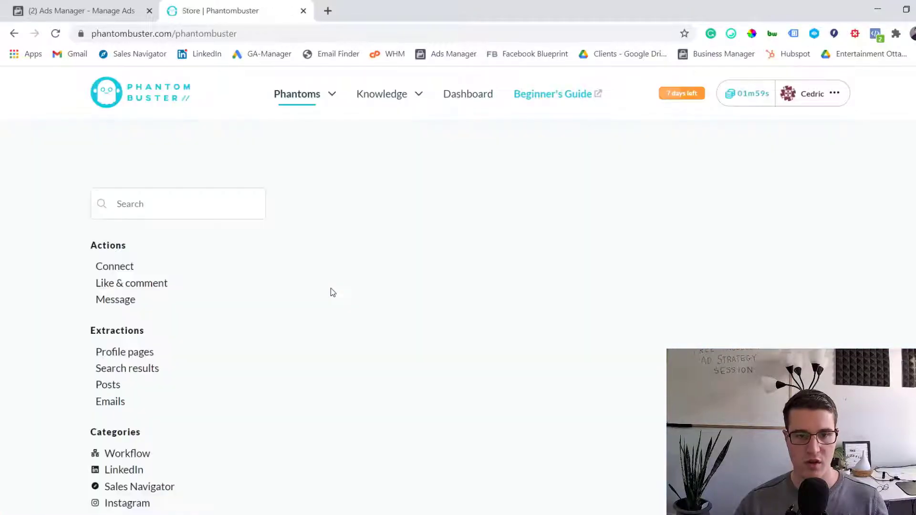
{"action": "scroll", "coordinate": [186, 313], "scroll_direction": "down", "scroll_amount": 3}
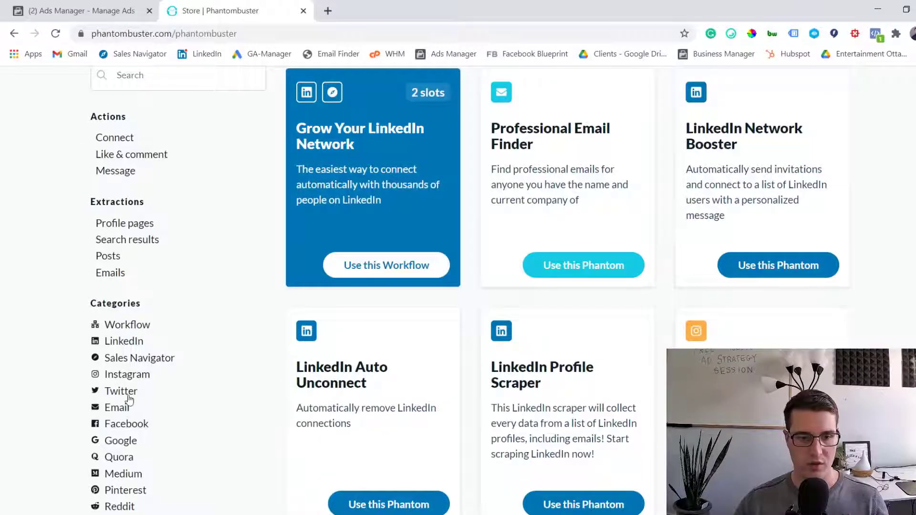
{"action": "left_click", "coordinate": [123, 425]}
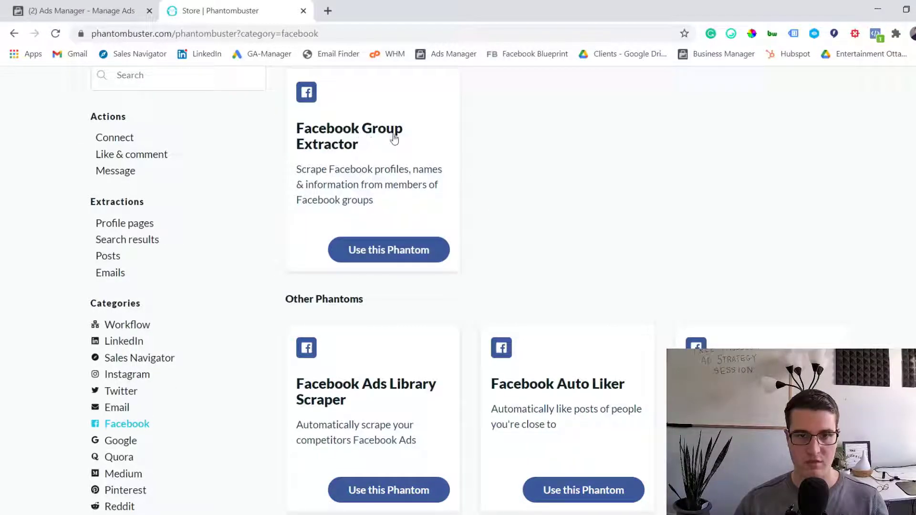
- Start using the Facebook Group Extractor and connect it to the Facebook session
{"action": "left_click", "coordinate": [315, 142]}
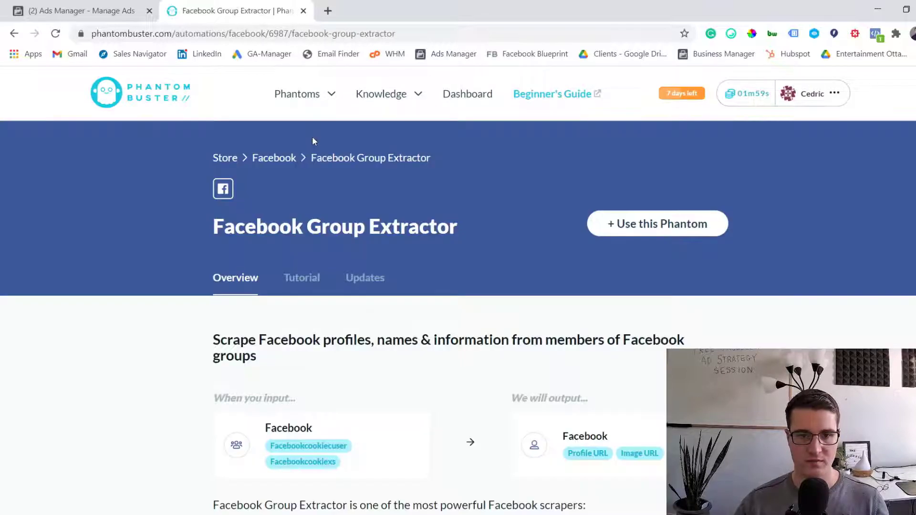
{"action": "scroll", "coordinate": [312, 139], "scroll_direction": "down", "scroll_amount": 5}
{"action": "scroll", "coordinate": [388, 343], "scroll_direction": "down", "scroll_amount": 4}
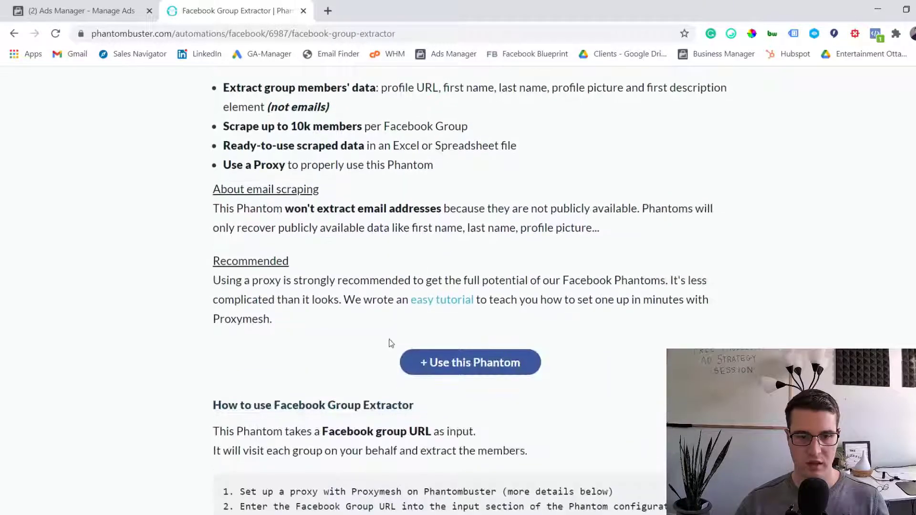
{"action": "scroll", "coordinate": [458, 317], "scroll_direction": "up", "scroll_amount": 10}
{"action": "left_click", "coordinate": [684, 230]}
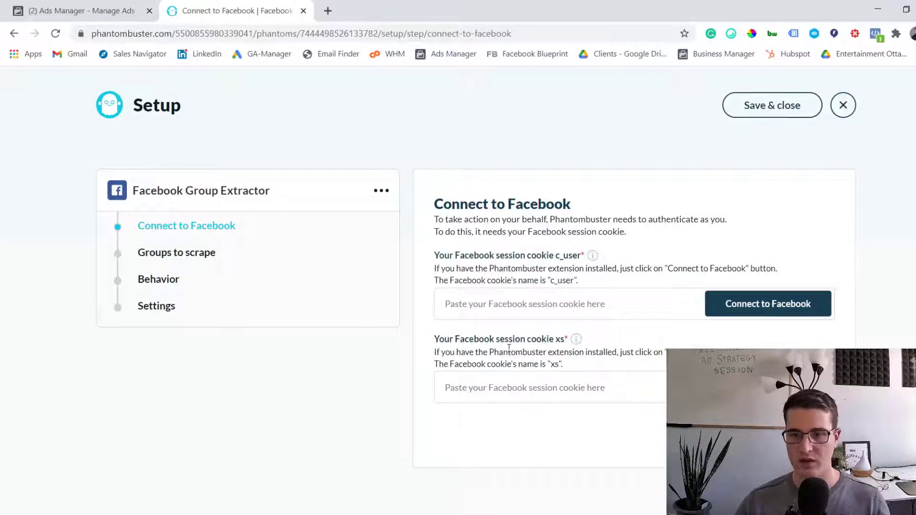
{"action": "left_click", "coordinate": [754, 313]}
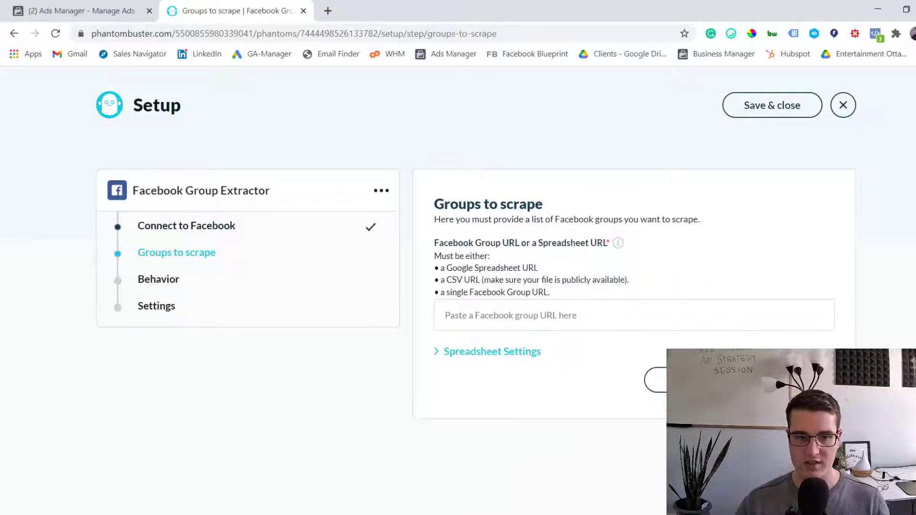
- Paste the copied page URL as the group to scrape and save the groups step
{"action": "left_click", "coordinate": [481, 322]}
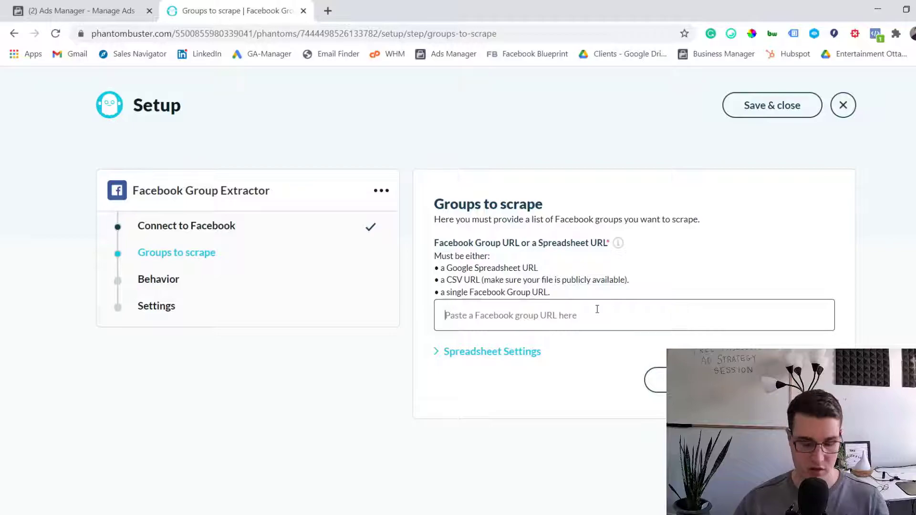
{"action": "left_click", "coordinate": [210, 34]}
{"action": "key", "text": "ctrl+c"}
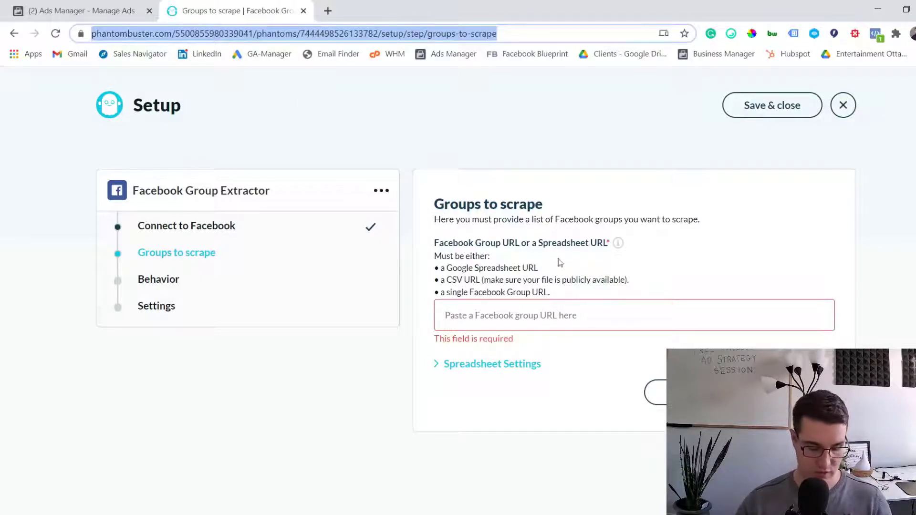
{"action": "left_click", "coordinate": [642, 307]}
{"action": "key", "text": "ctrl+v"}
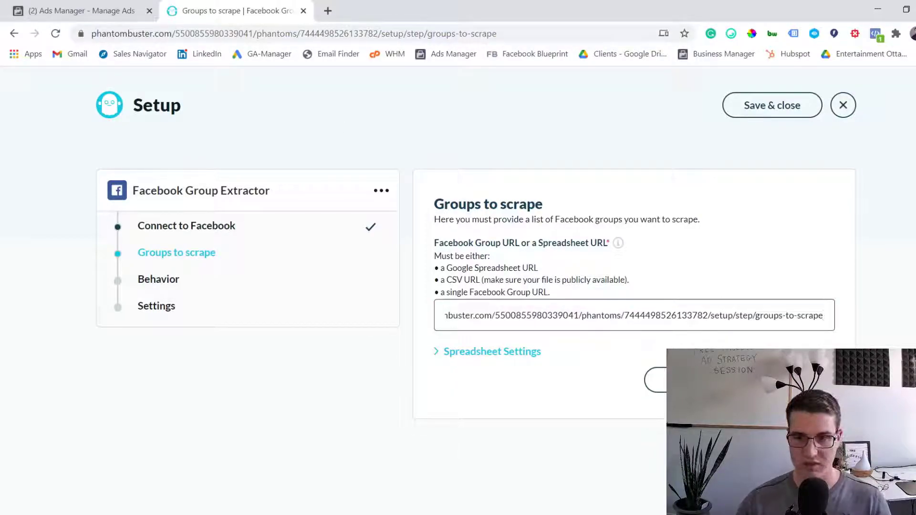
{"action": "left_click", "coordinate": [660, 380]}
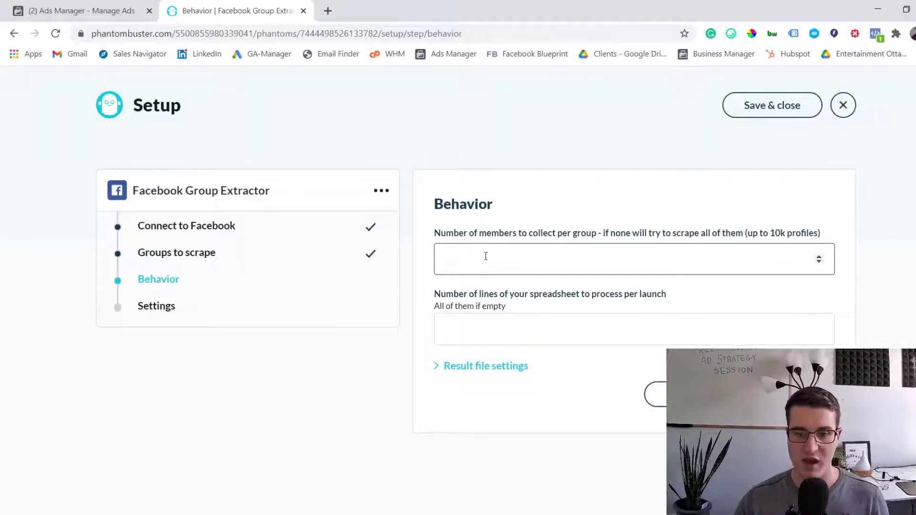
- Name the result file 'Test', then save Behavior and Settings with manual launch and no notifications
{"action": "left_click", "coordinate": [471, 366]}
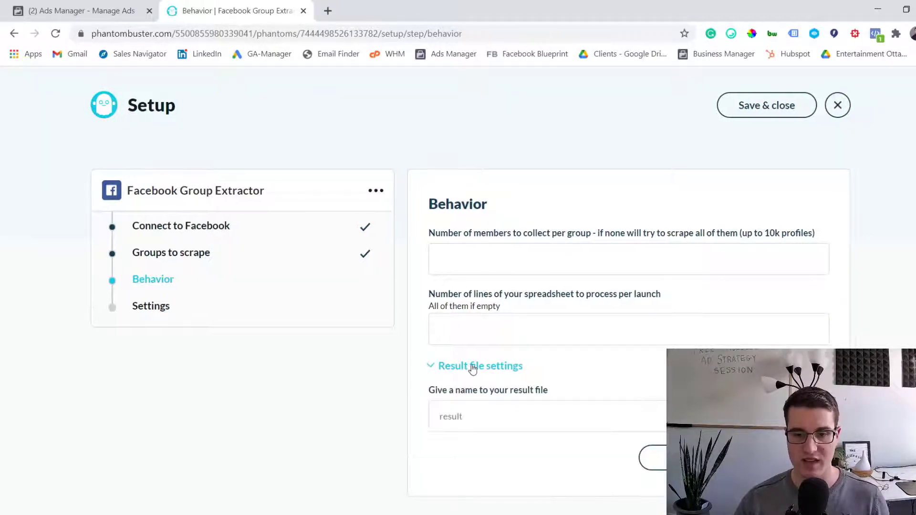
{"action": "left_click", "coordinate": [508, 421]}
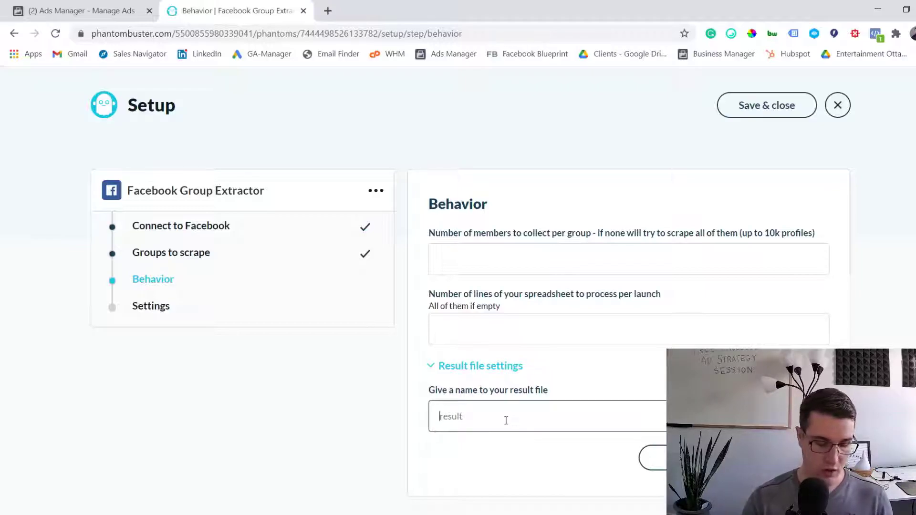
{"action": "type", "text": "Test"}
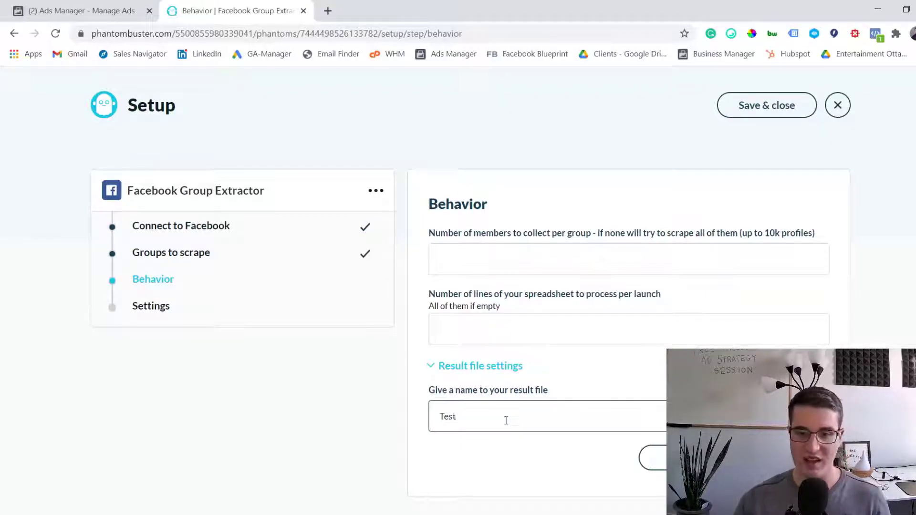
{"action": "left_click", "coordinate": [678, 458]}
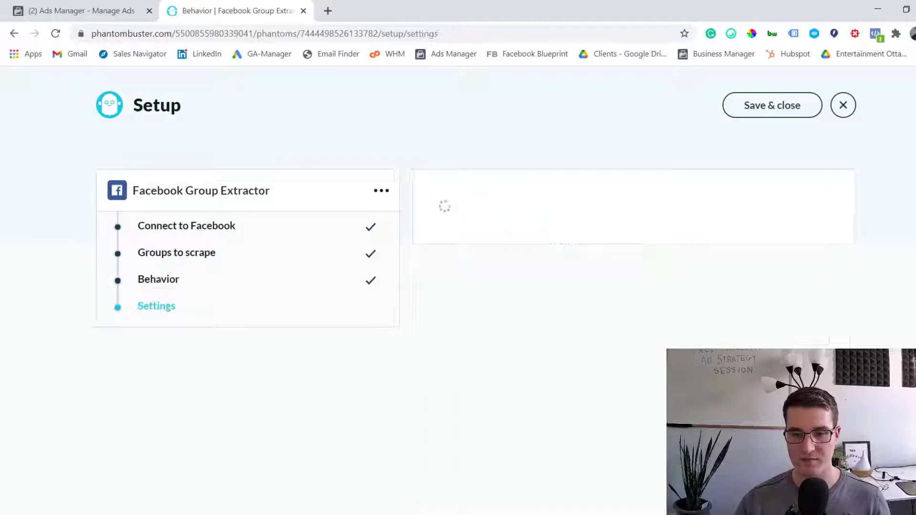
{"action": "scroll", "coordinate": [645, 378], "scroll_direction": "down", "scroll_amount": 1}
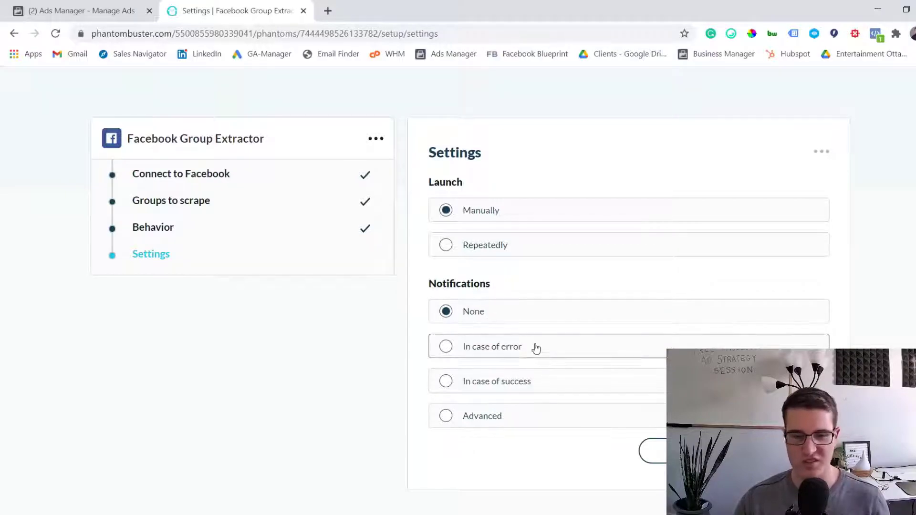
{"action": "left_click", "coordinate": [656, 451]}
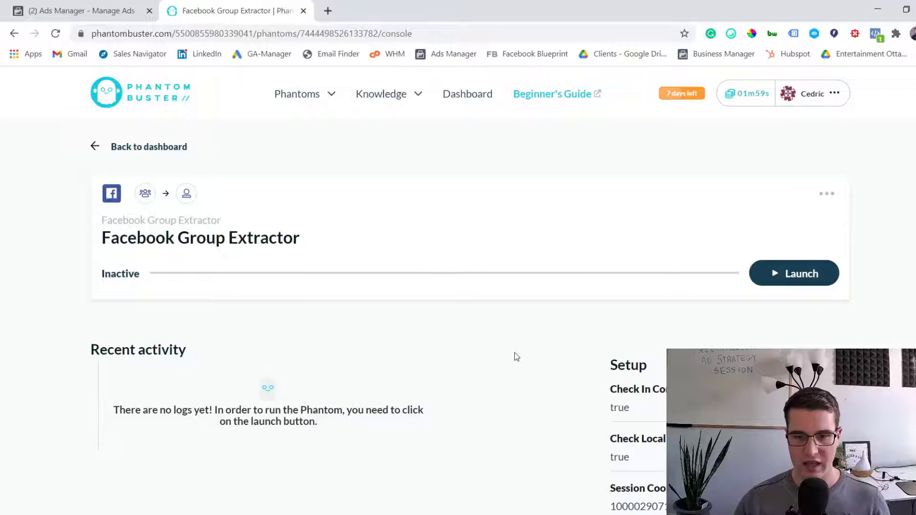
{"action": "scroll", "coordinate": [512, 348], "scroll_direction": "down", "scroll_amount": 1}
{"action": "scroll", "coordinate": [512, 347], "scroll_direction": "up", "scroll_amount": 1}
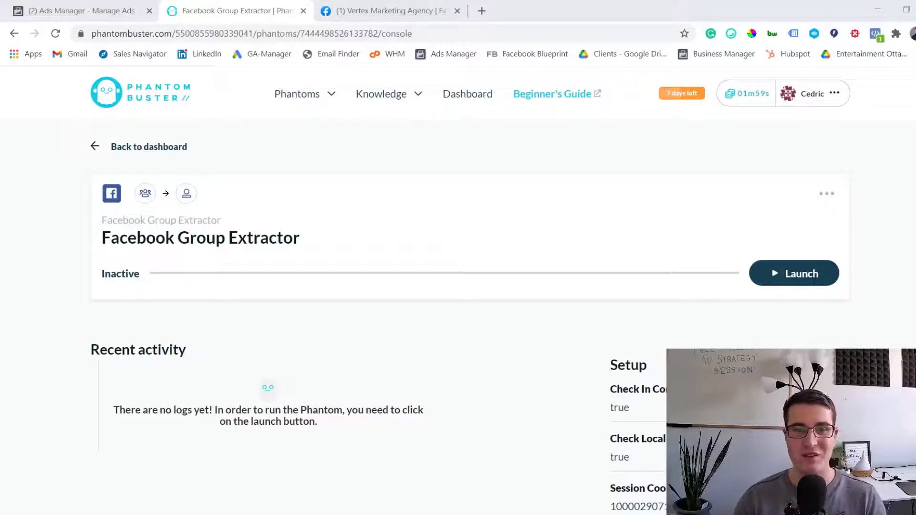
- On the Vertex Marketing Agency page, open the Create Post composer and close it unposted
{"action": "left_click", "coordinate": [382, 9]}
{"action": "scroll", "coordinate": [683, 249], "scroll_direction": "up", "scroll_amount": 10}
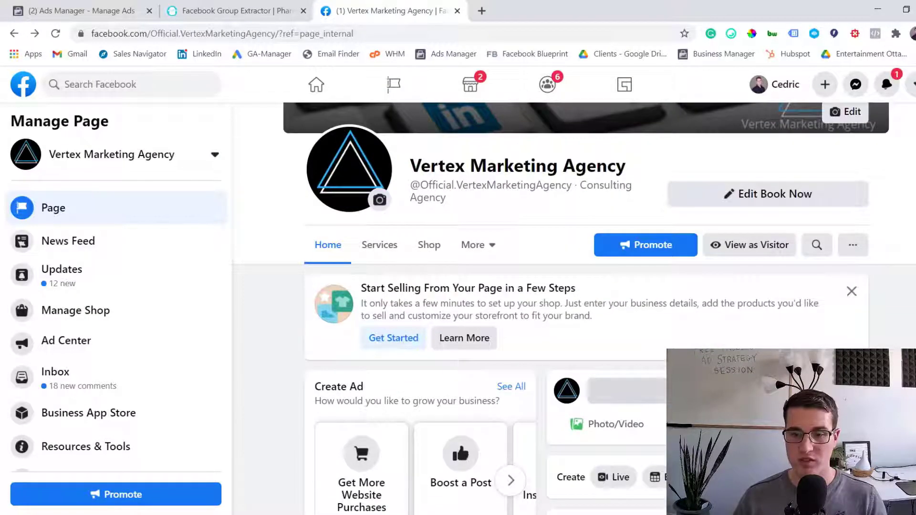
{"action": "left_click", "coordinate": [688, 253]}
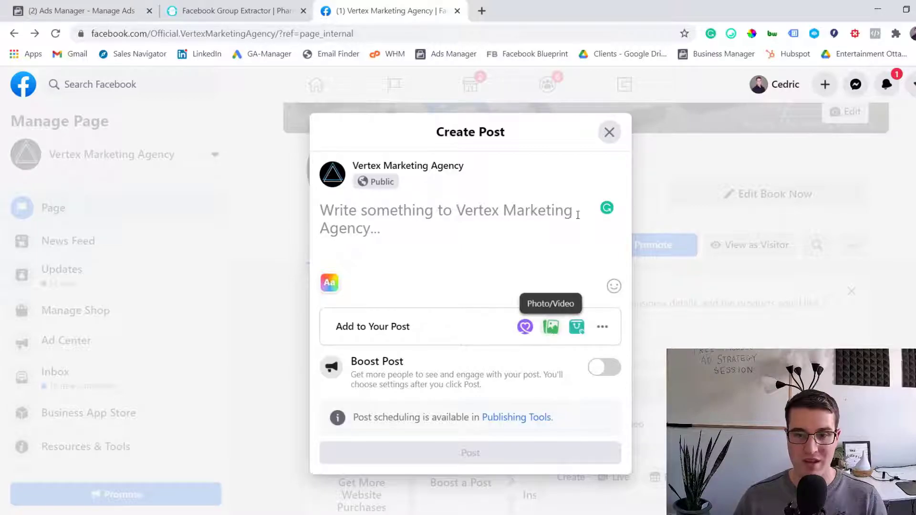
{"action": "left_click", "coordinate": [607, 139]}
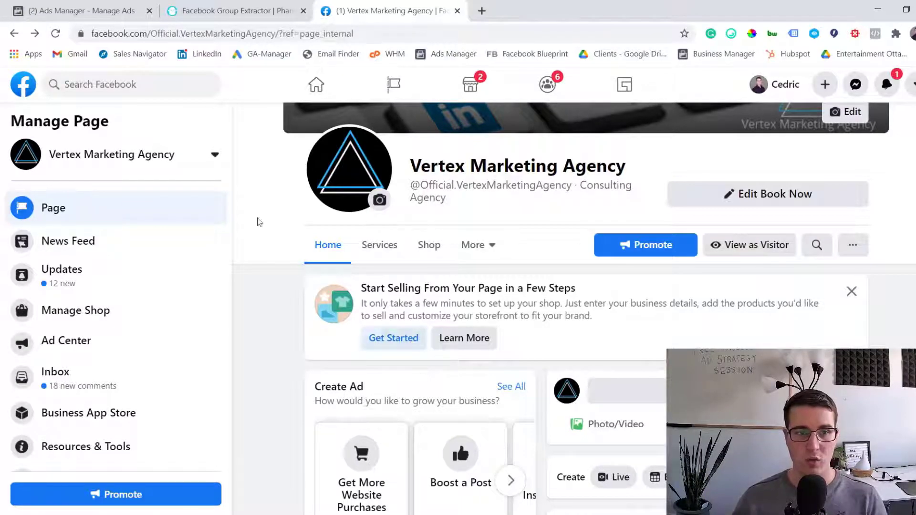
- Create a draft campaign with the Conversions objective and open its new ad set
{"action": "left_click", "coordinate": [94, 9]}
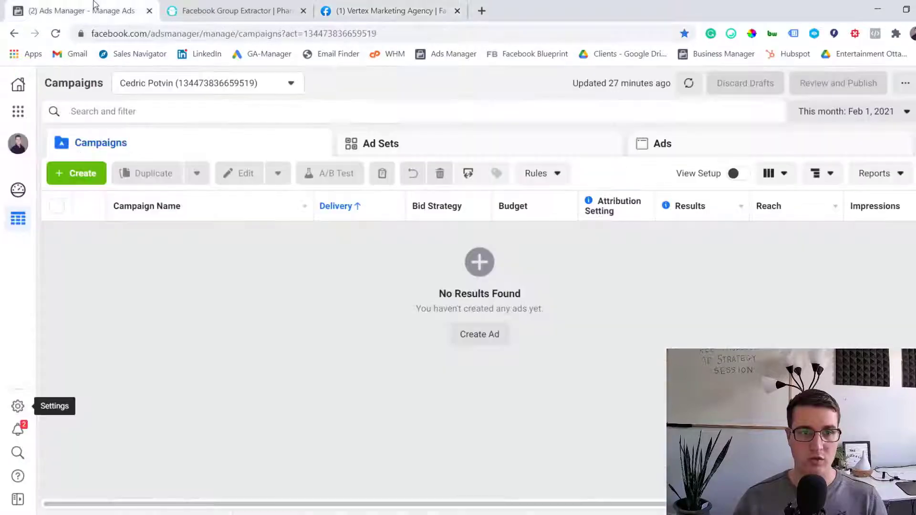
{"action": "left_click", "coordinate": [80, 178]}
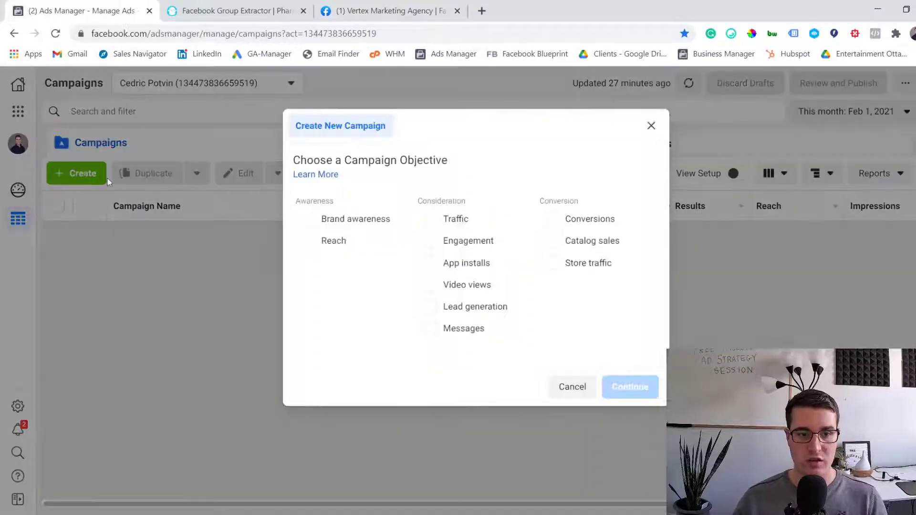
{"action": "left_click", "coordinate": [473, 243]}
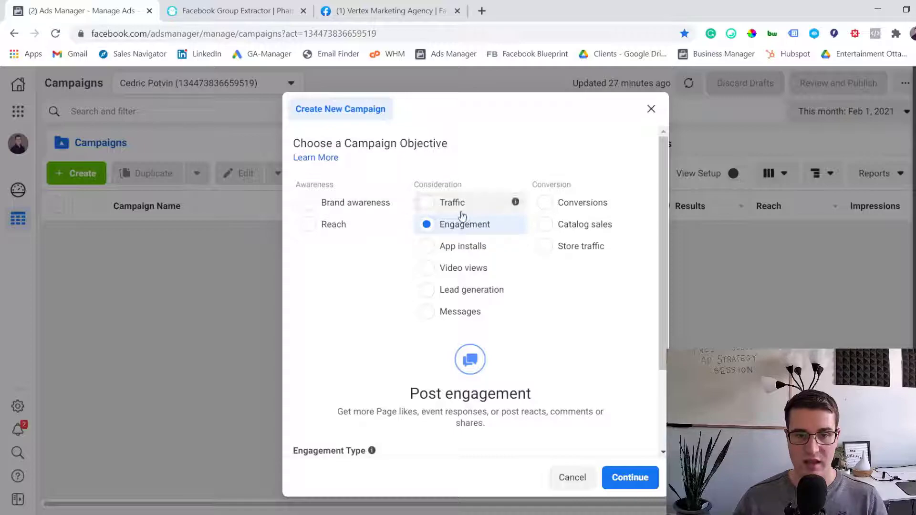
{"action": "left_click", "coordinate": [545, 203]}
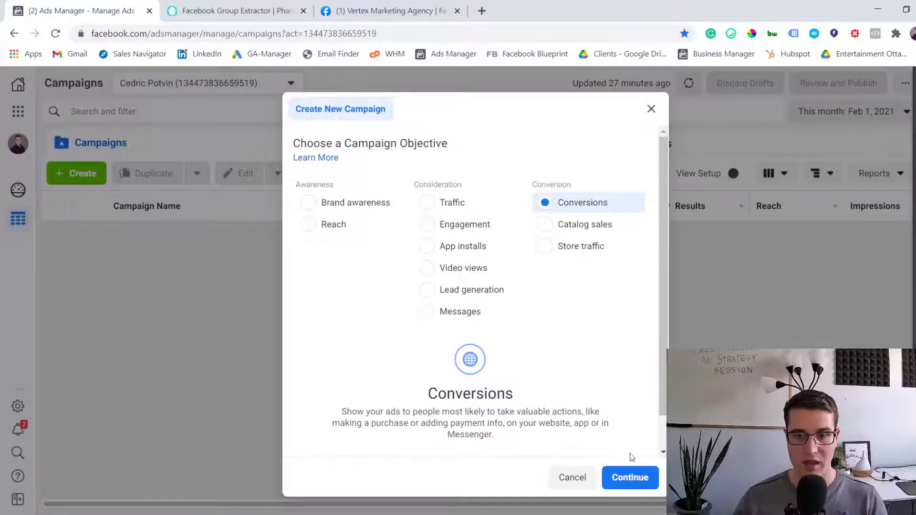
{"action": "left_click", "coordinate": [630, 478]}
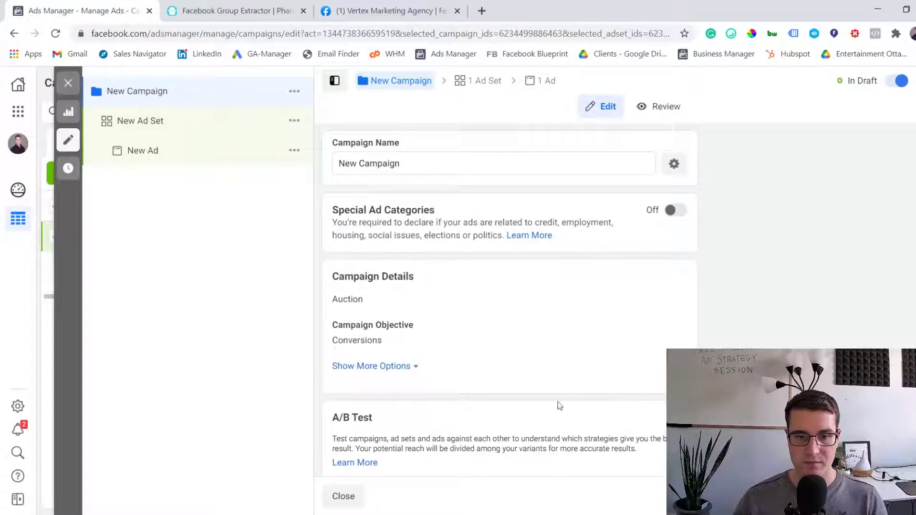
{"action": "left_click", "coordinate": [188, 130]}
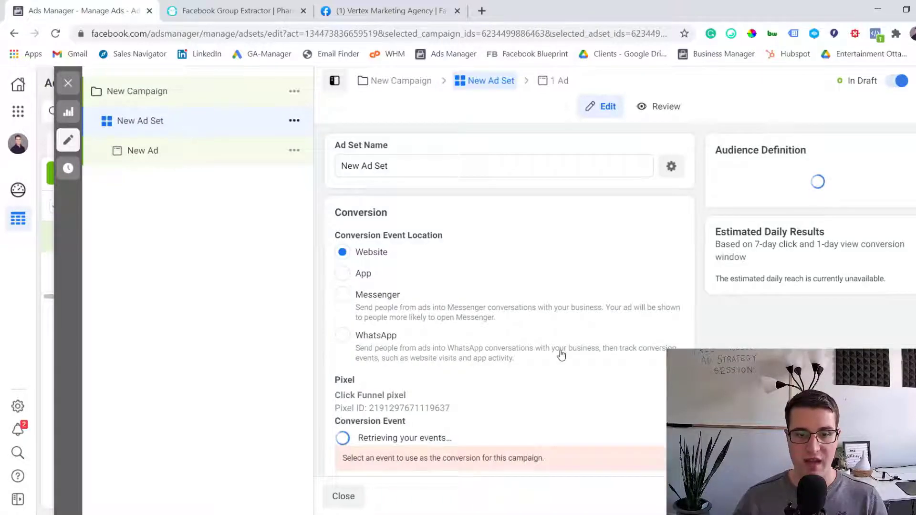
- Create a new Custom Audience from the ad set's Audience section using Video as the source
{"action": "scroll", "coordinate": [528, 356], "scroll_direction": "down", "scroll_amount": 5}
{"action": "scroll", "coordinate": [457, 311], "scroll_direction": "down", "scroll_amount": 9}
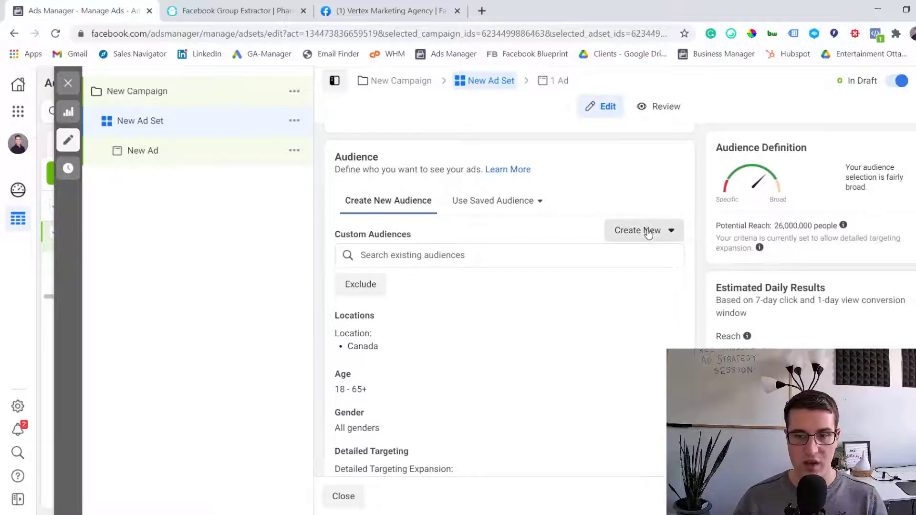
{"action": "left_click", "coordinate": [642, 234]}
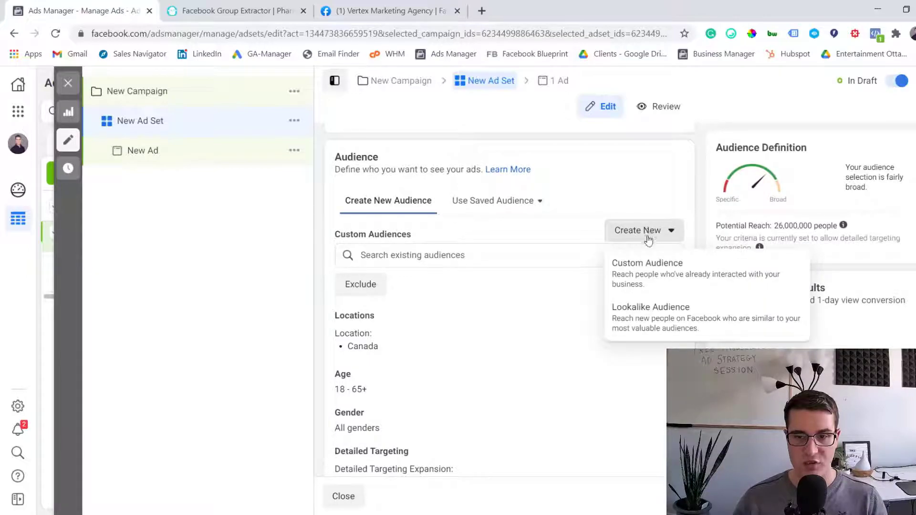
{"action": "left_click", "coordinate": [660, 286]}
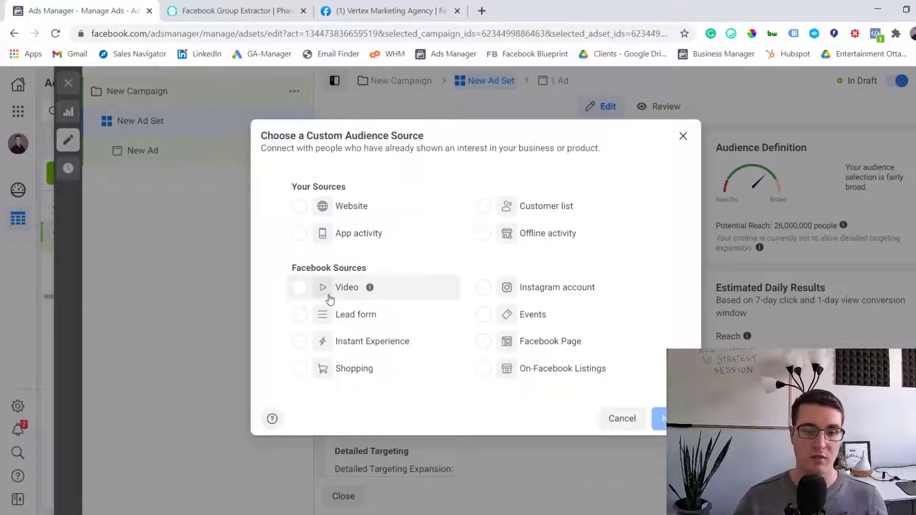
{"action": "left_click", "coordinate": [306, 293]}
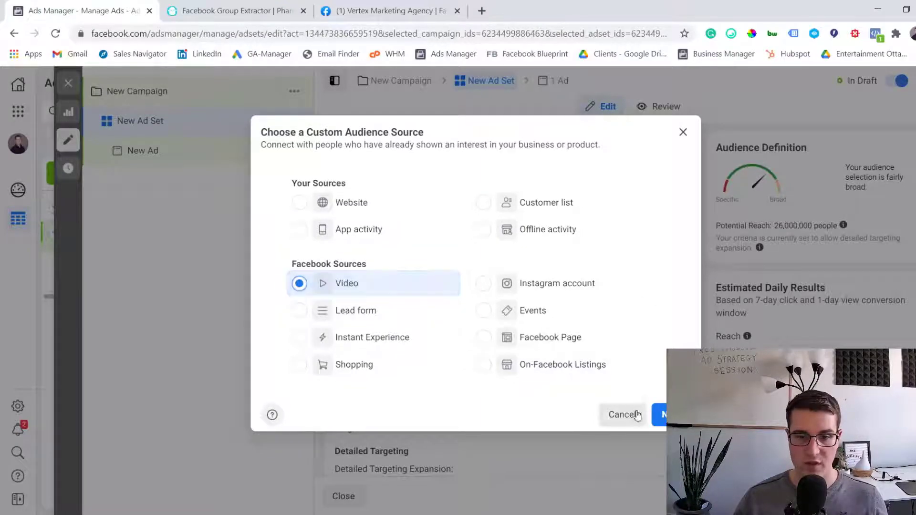
{"action": "left_click", "coordinate": [661, 415]}
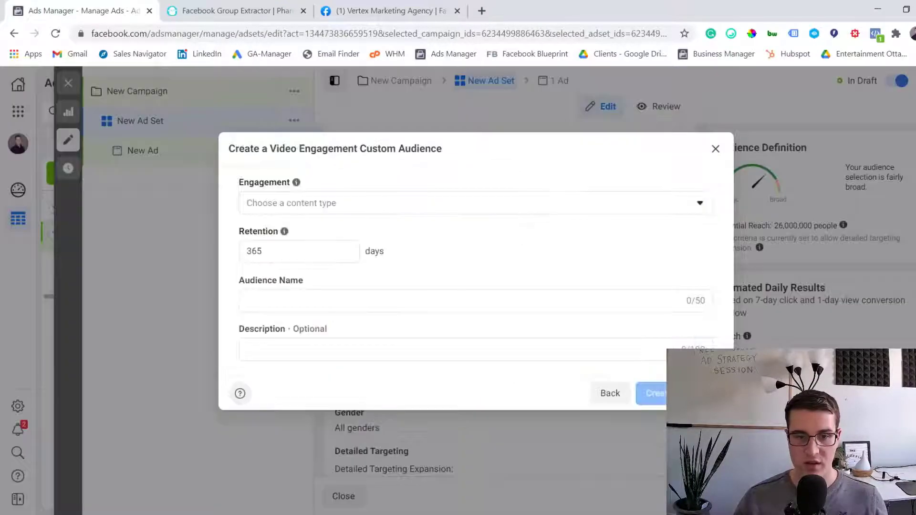
- Set the audience engagement to people who viewed at least 10 seconds of video
{"action": "left_click", "coordinate": [467, 211]}
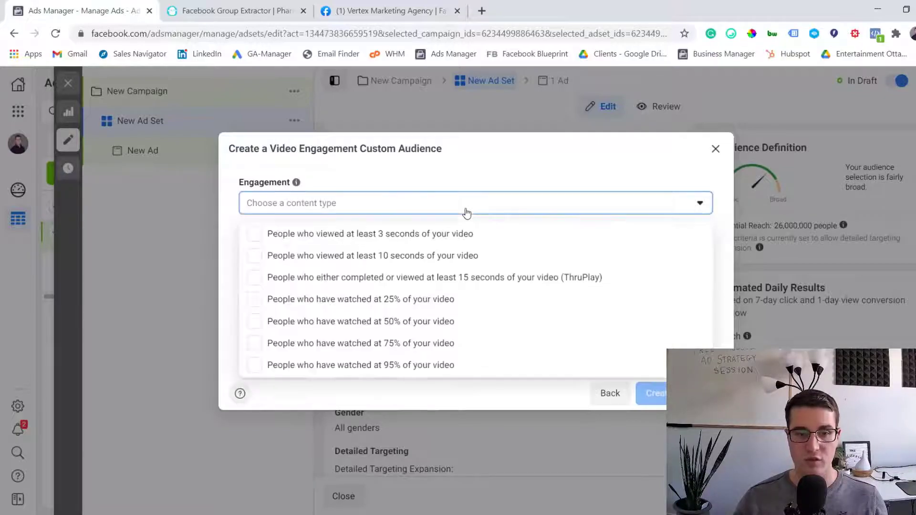
{"action": "left_click", "coordinate": [263, 307]}
{"action": "left_click", "coordinate": [259, 344]}
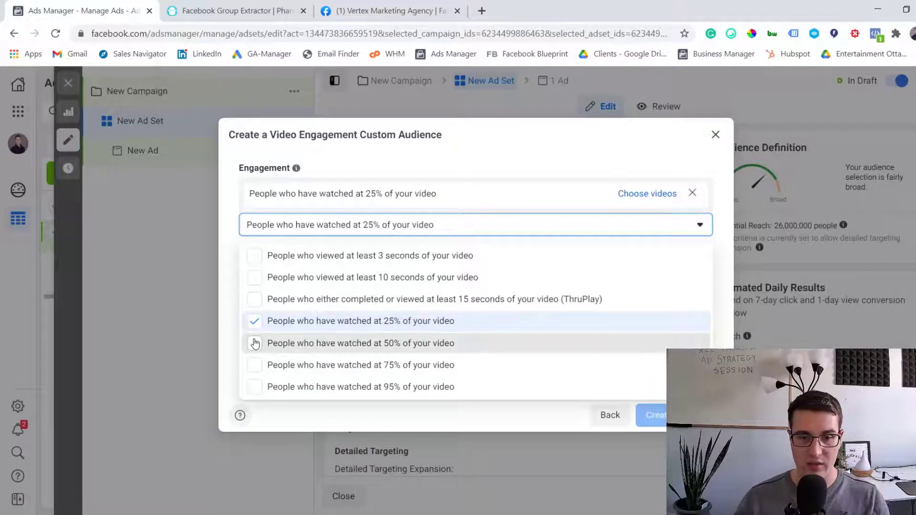
{"action": "left_click", "coordinate": [259, 382]}
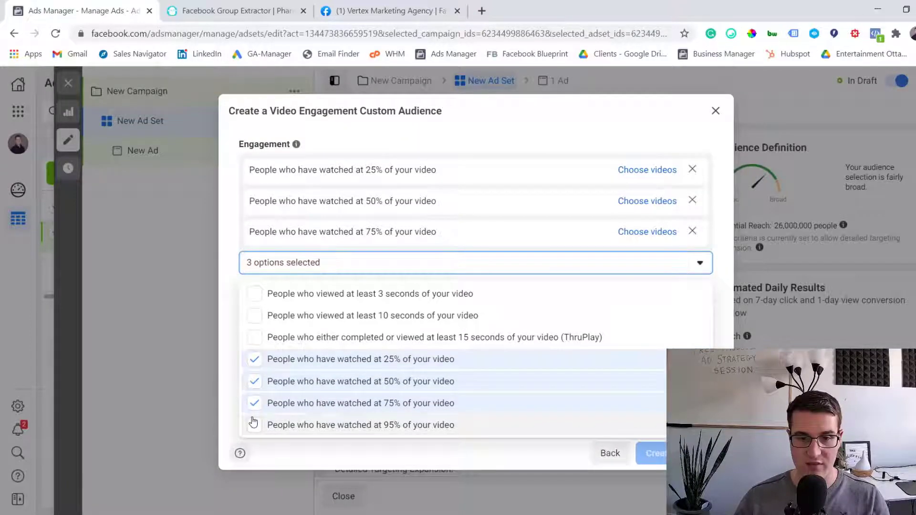
{"action": "left_click", "coordinate": [254, 424]}
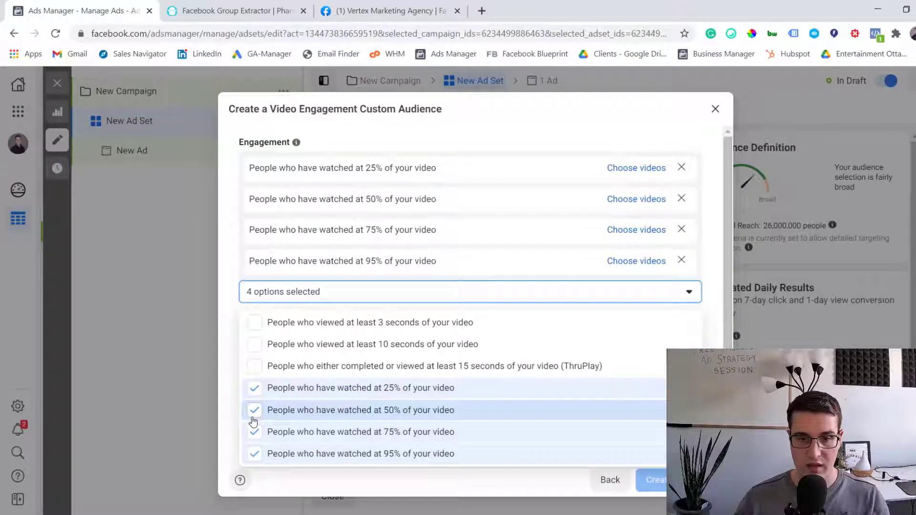
{"action": "left_click", "coordinate": [256, 388]}
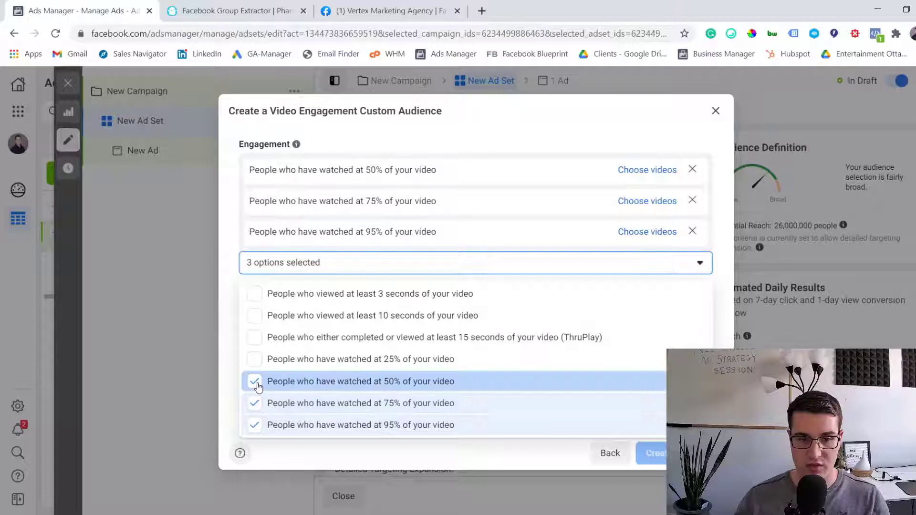
{"action": "left_click", "coordinate": [258, 387]}
{"action": "left_click", "coordinate": [256, 389]}
{"action": "left_click", "coordinate": [256, 368]}
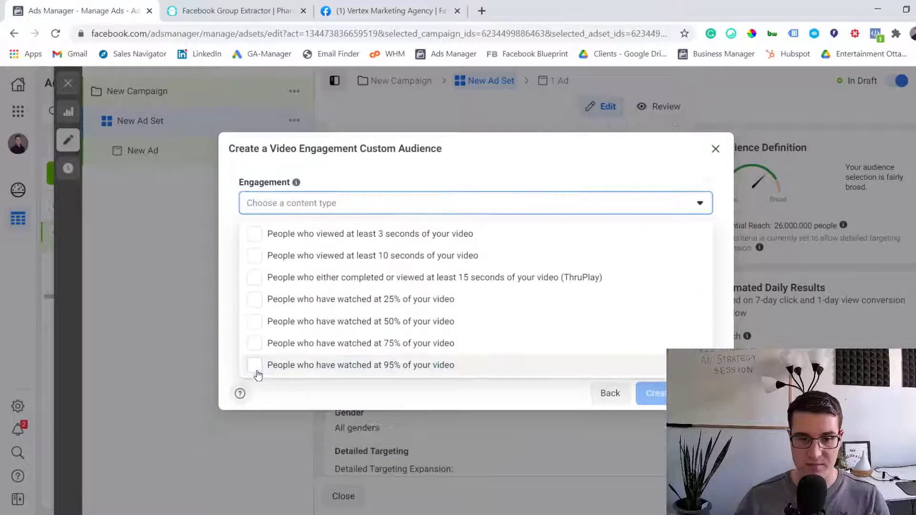
{"action": "left_click", "coordinate": [258, 260]}
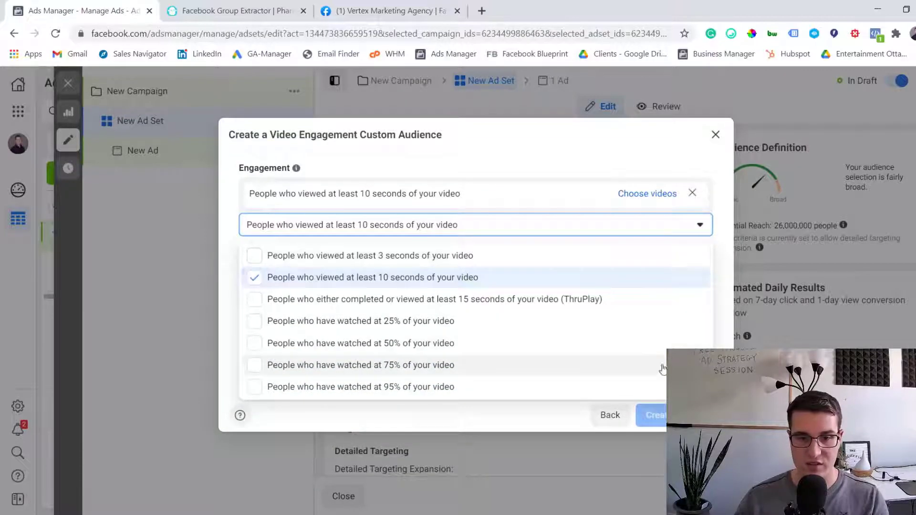
{"action": "left_click", "coordinate": [510, 158]}
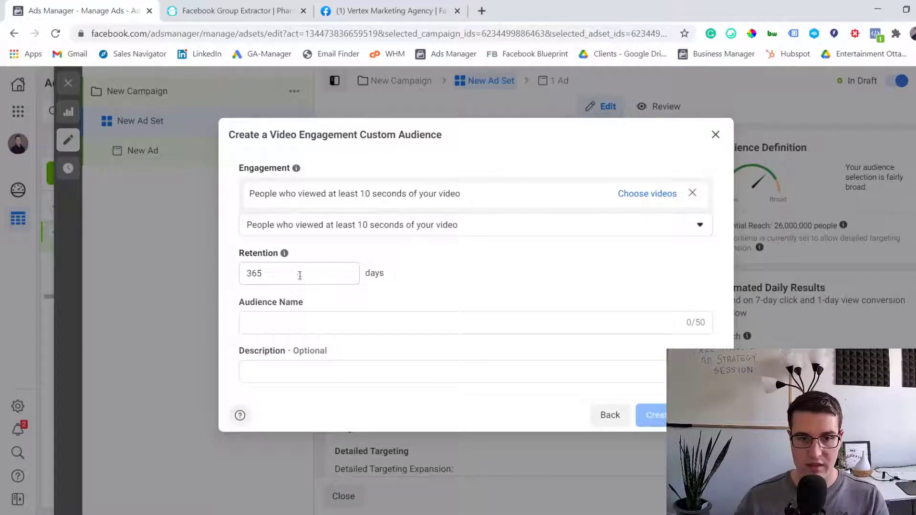
- Name the video engagement audience 'test'
{"action": "left_click", "coordinate": [321, 323]}
{"action": "type", "text": "test"}
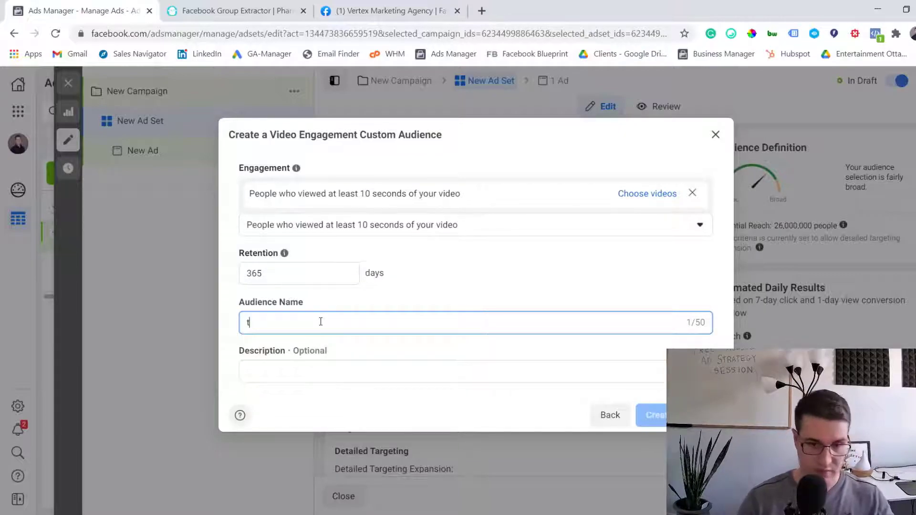
{"action": "left_click", "coordinate": [475, 292]}
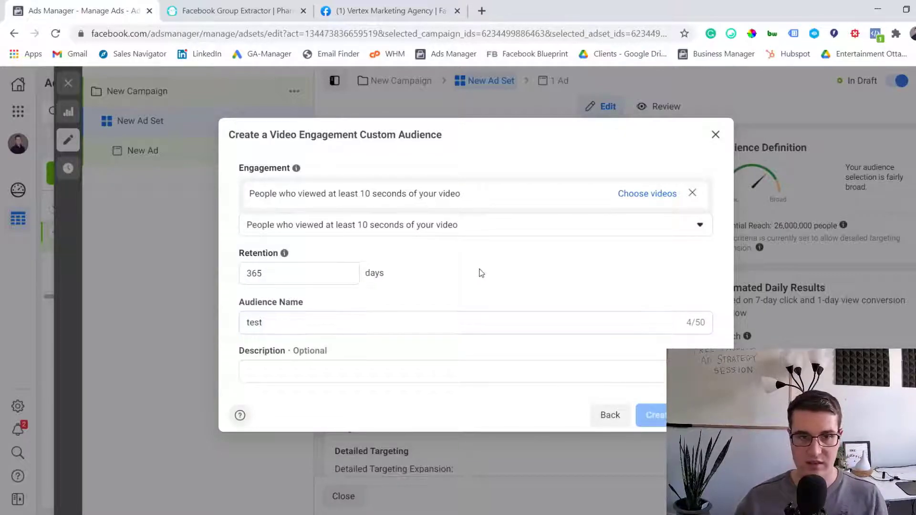
- Close video selection and the audience source dialogs without creating the audience
{"action": "left_click", "coordinate": [635, 195]}
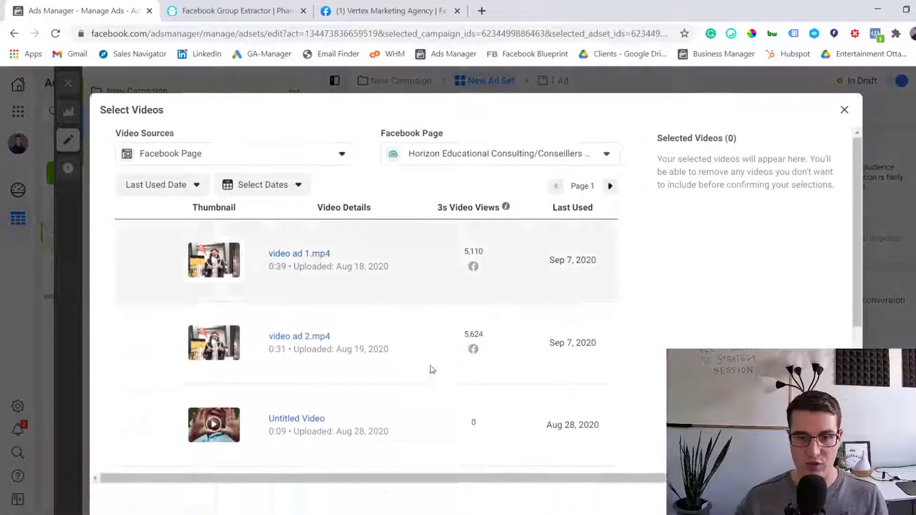
{"action": "left_click", "coordinate": [845, 109]}
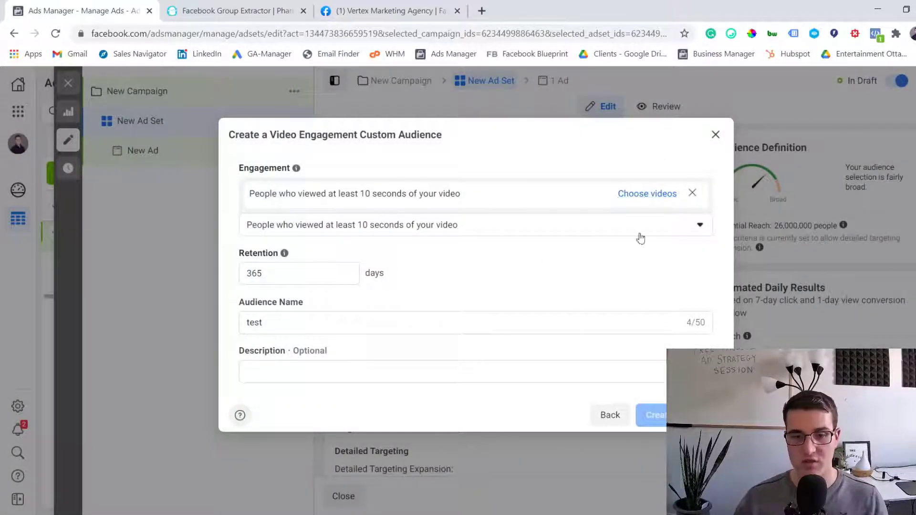
{"action": "left_click", "coordinate": [611, 416]}
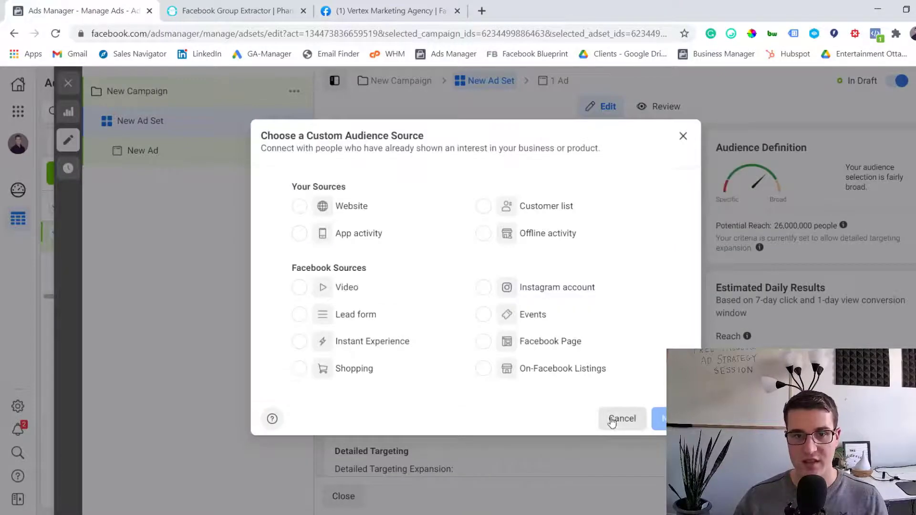
{"action": "left_click", "coordinate": [683, 137]}
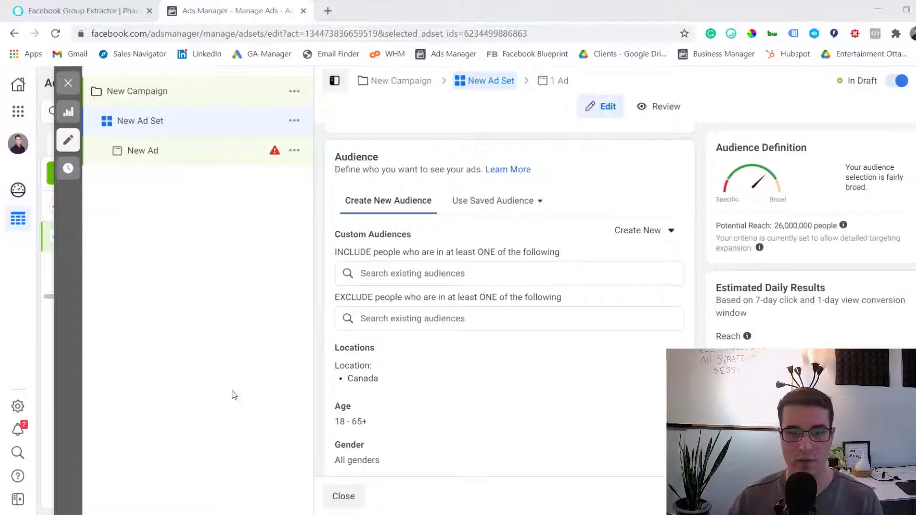
{"action": "scroll", "coordinate": [495, 230], "scroll_direction": "down", "scroll_amount": 2}
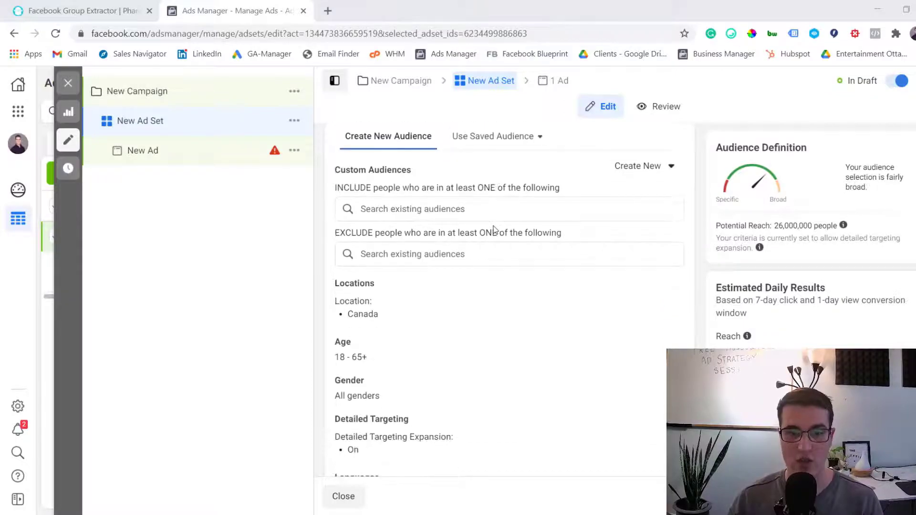